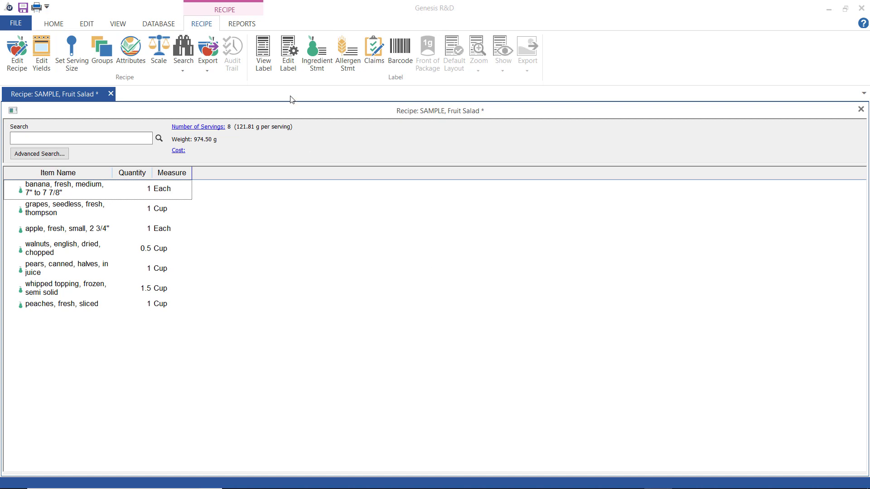
# Show the Fruit Salad label and bring up the ingredients text box's context menu.
pyautogui.click(268, 60)
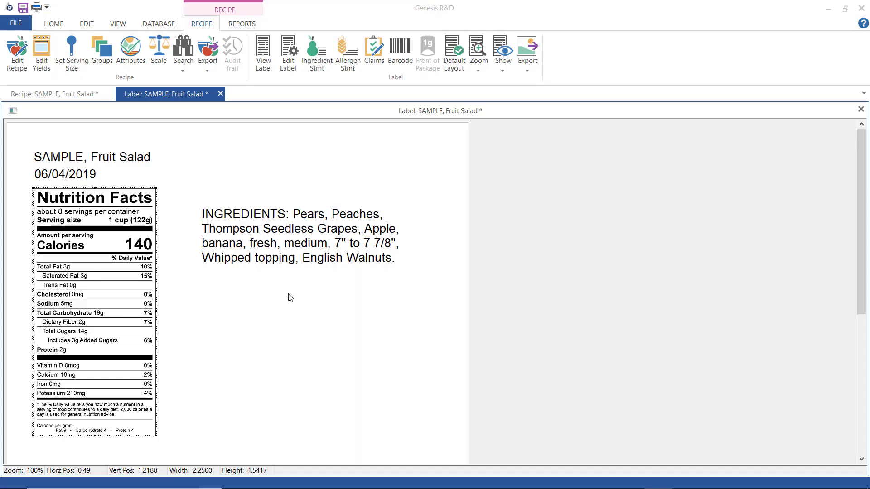
pyautogui.rightClick(283, 256)
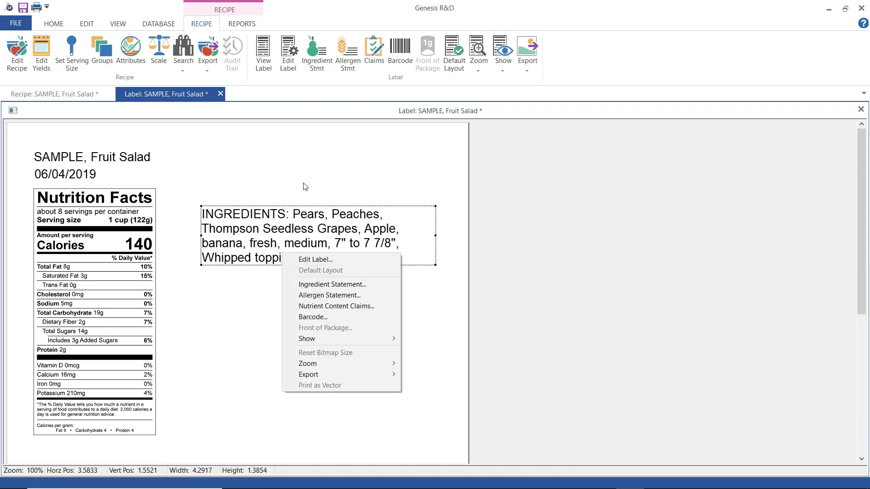
# Open Ingredient Statement settings and bring up editing options for the banana's English name.
pyautogui.click(316, 59)
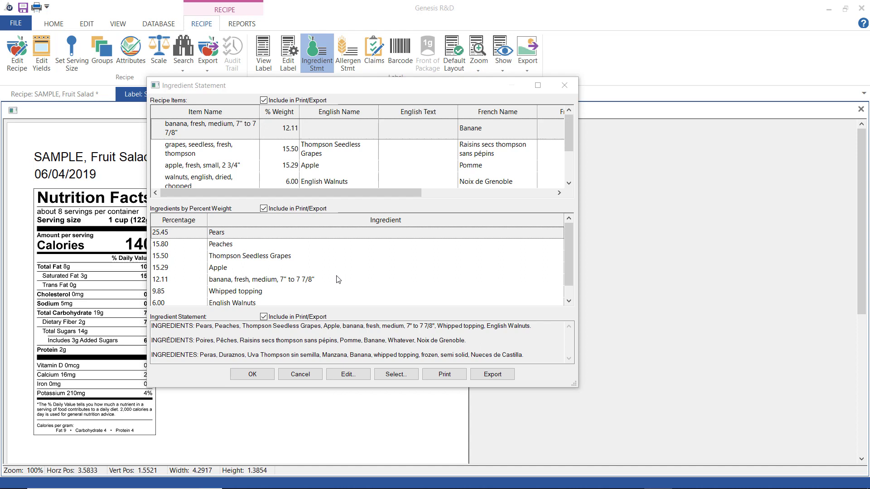
pyautogui.click(569, 183)
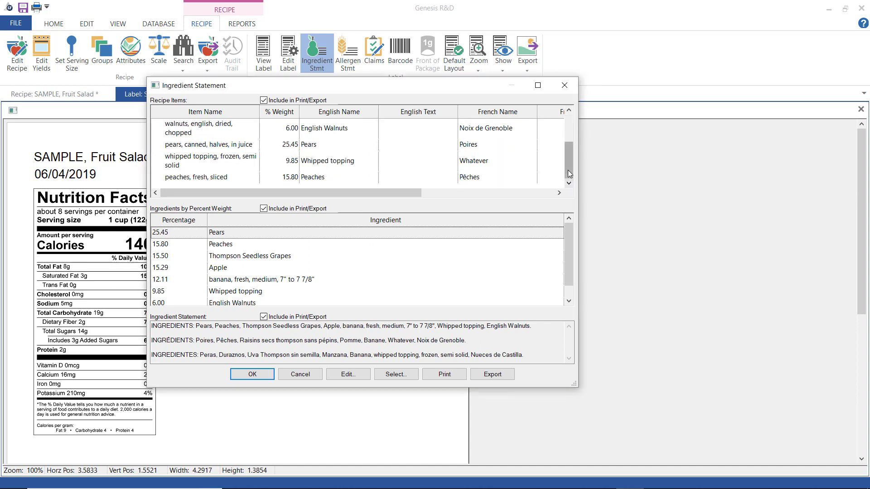
pyautogui.moveTo(567, 170); pyautogui.dragTo(568, 119)
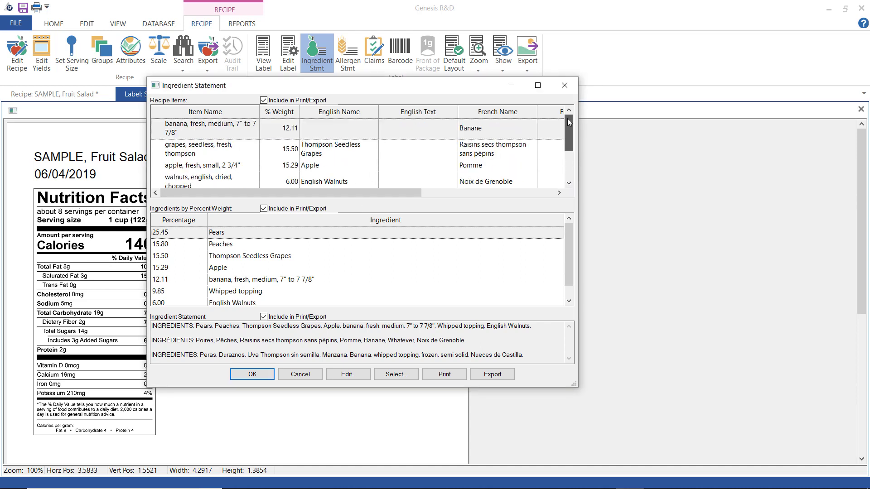
pyautogui.rightClick(329, 130)
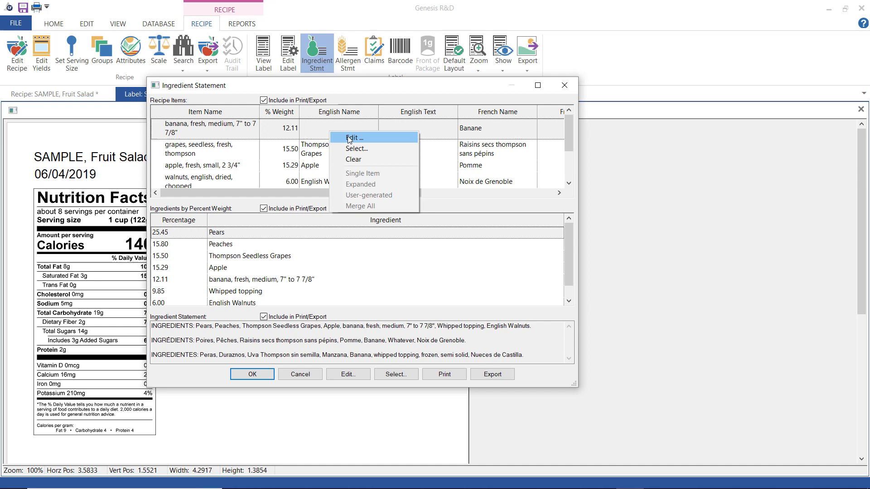
# Name the banana 'Banana' with sub ingredients '(medium)' and apply it to the label.
pyautogui.click(350, 139)
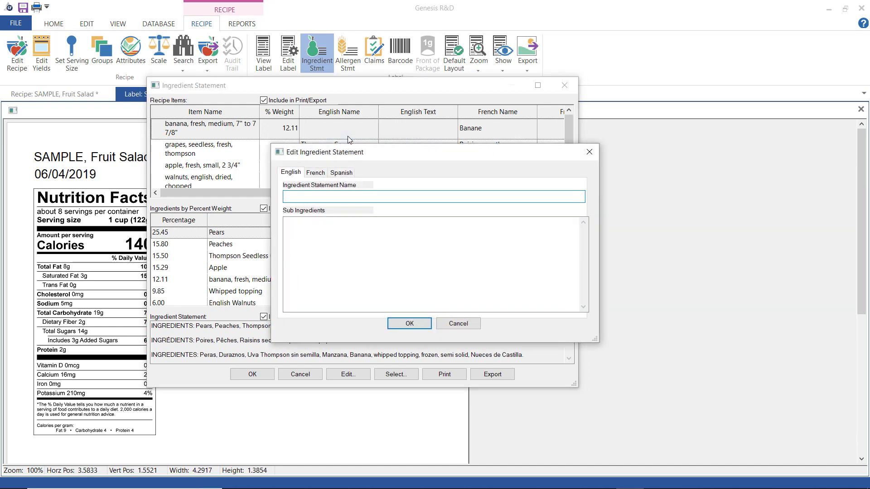
pyautogui.write('Banana')
pyautogui.click(315, 238)
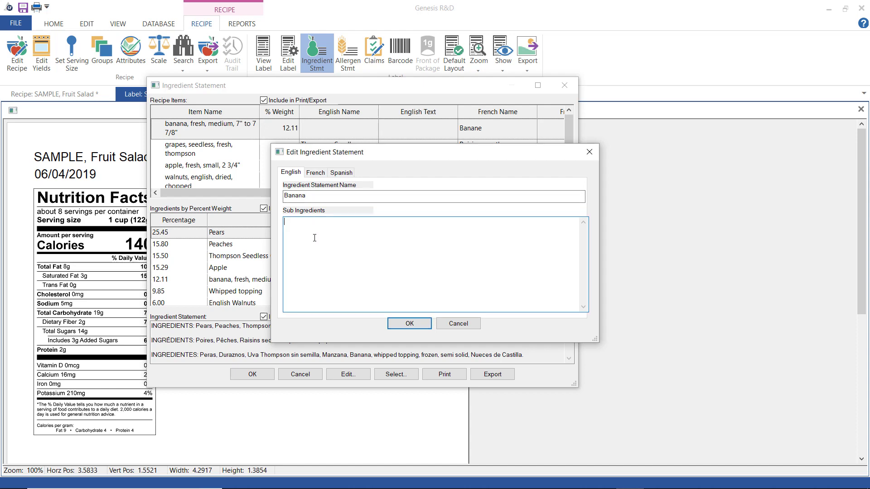
pyautogui.write('(medium')
pyautogui.click(420, 324)
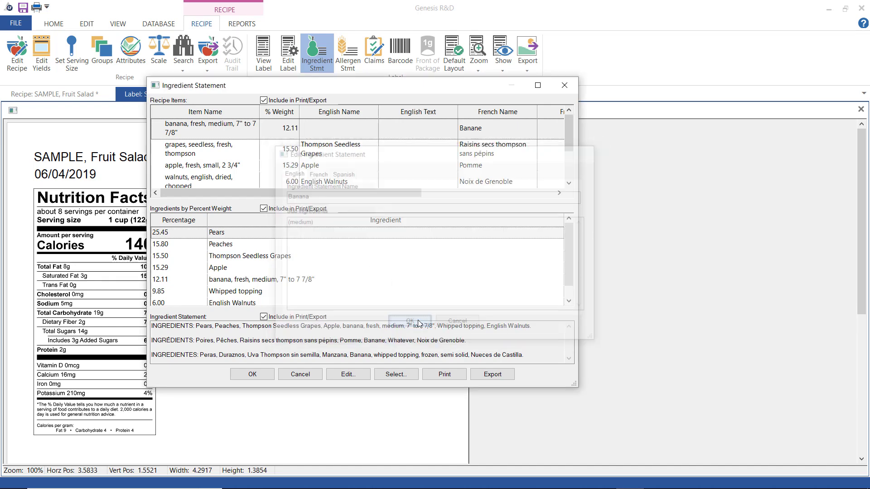
pyautogui.click(265, 375)
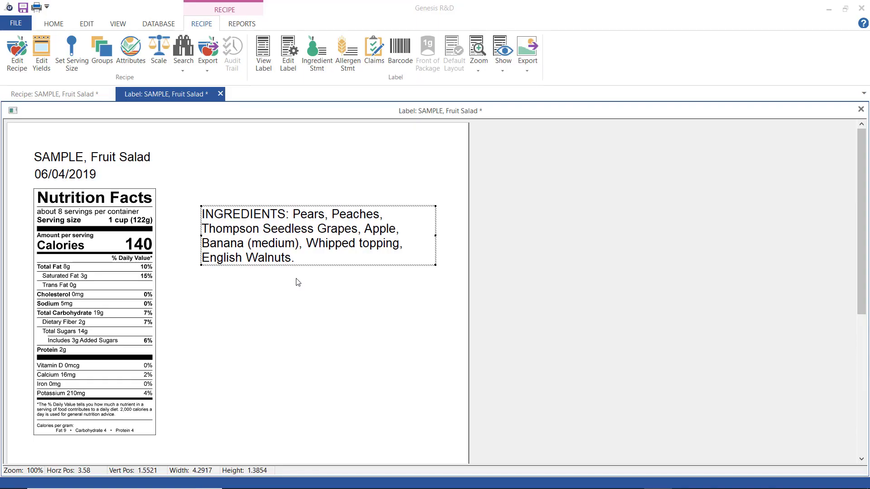
# Reopen Ingredient Statement settings and edit the full English ingredient statement text.
pyautogui.click(320, 66)
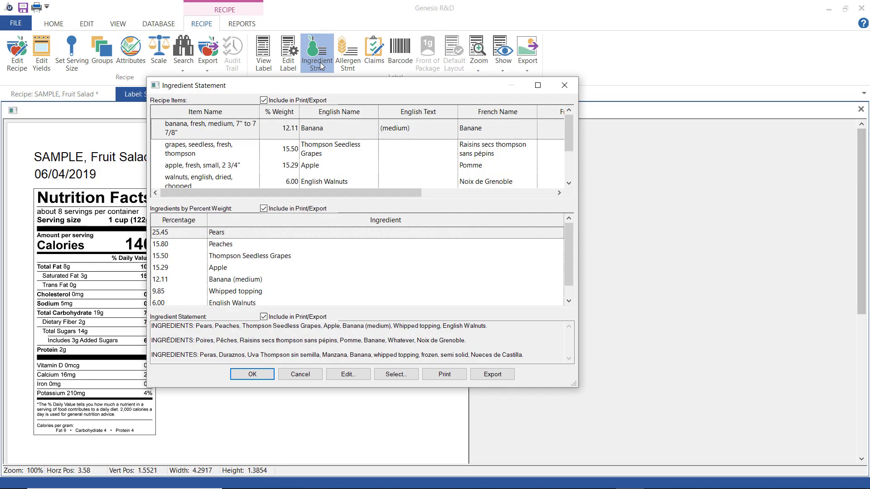
pyautogui.click(357, 377)
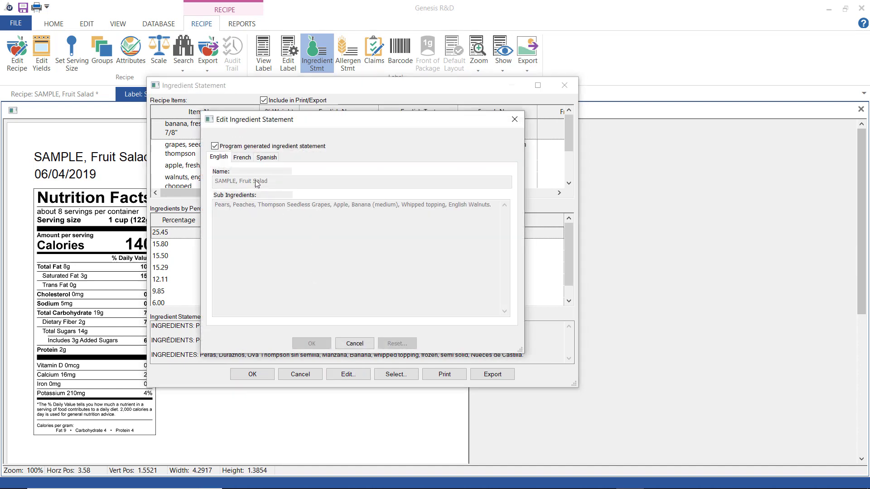
# Switch off the program-generated statement, delete 'Thompson', and update only this recipe.
pyautogui.click(214, 147)
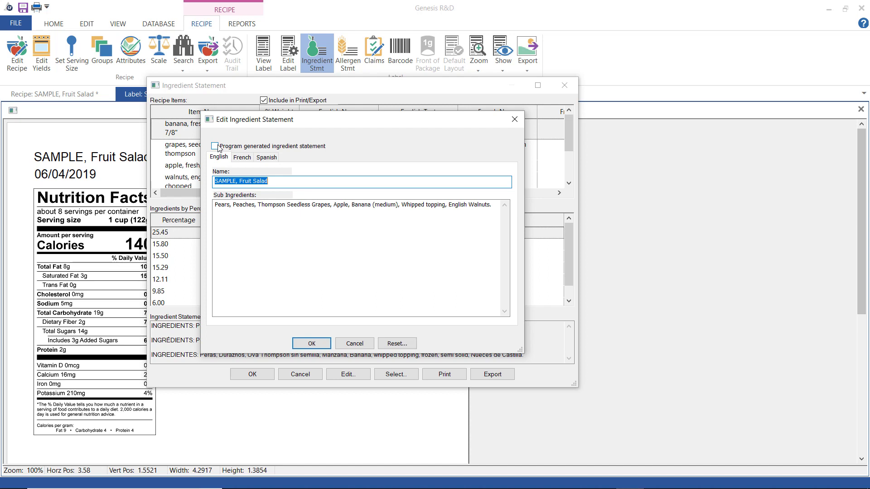
pyautogui.click(261, 234)
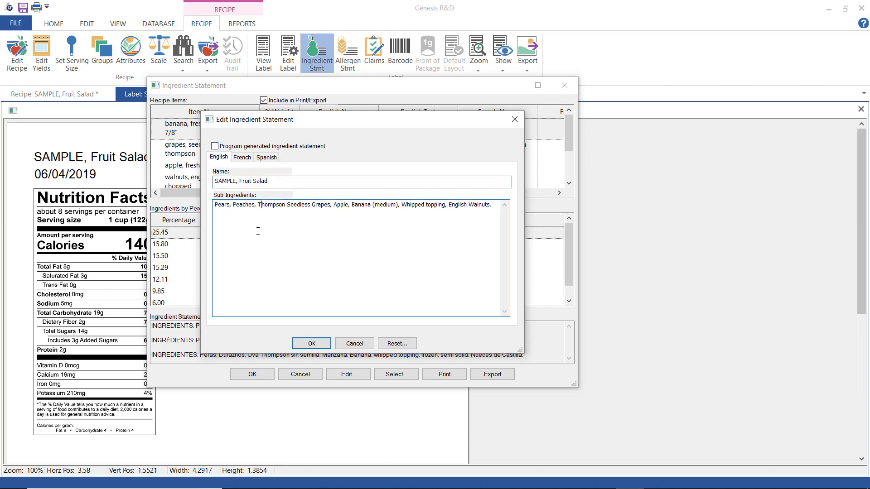
pyautogui.doubleClick(272, 205)
pyautogui.press('Delete')
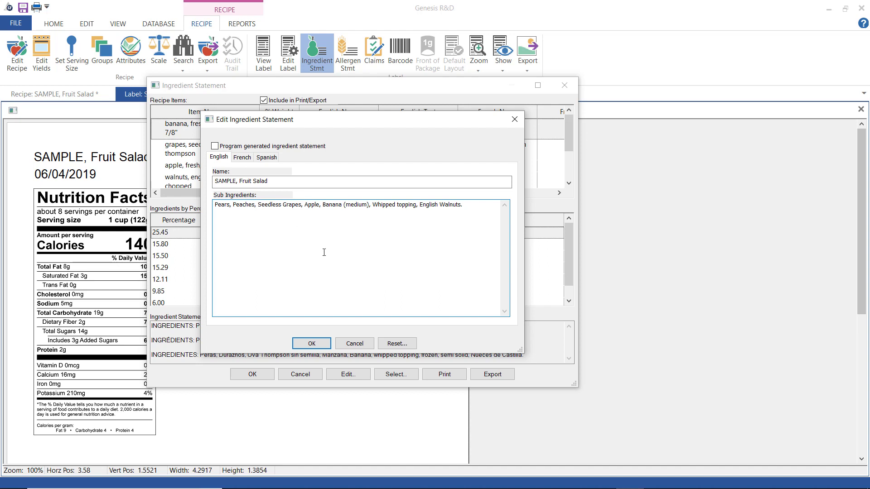
pyautogui.click(317, 343)
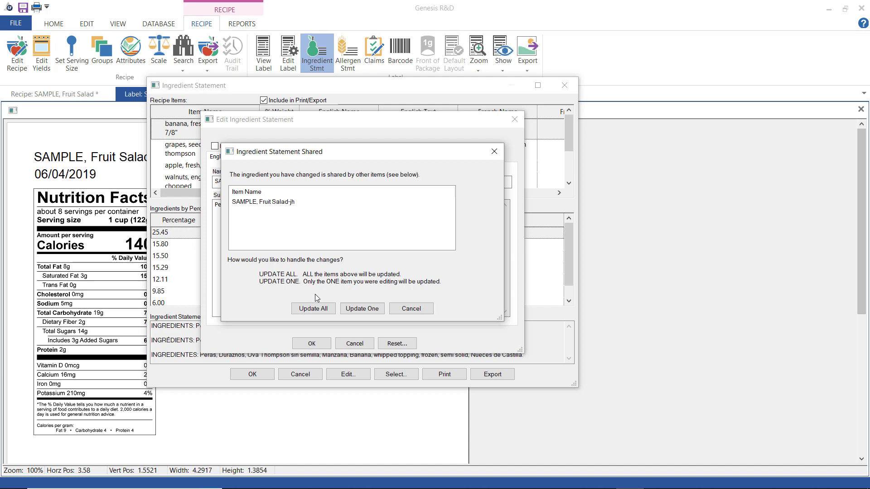
pyautogui.click(356, 312)
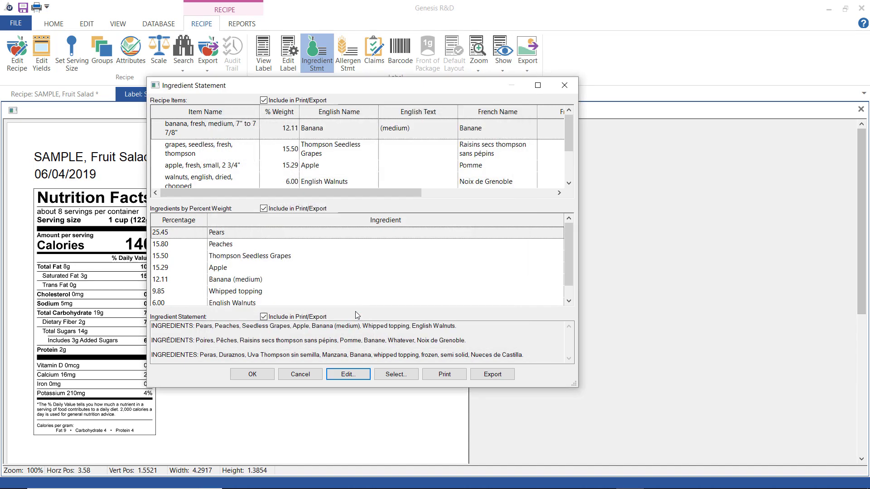
# Apply the edited statement so grapes read 'Seedless Grapes', then bring up the ingredients text options.
pyautogui.click(257, 375)
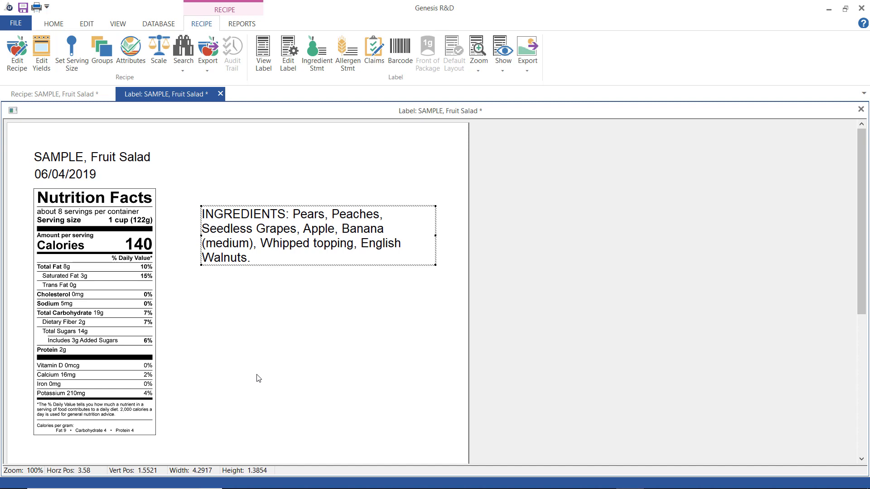
pyautogui.click(332, 181)
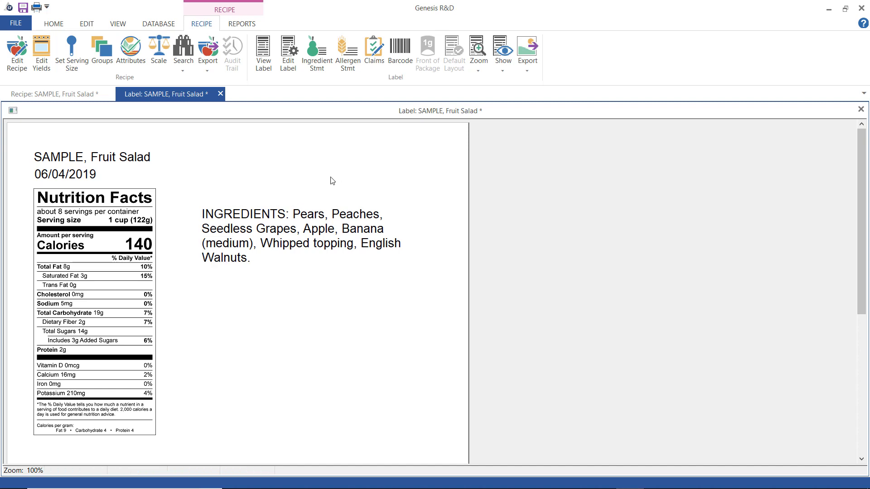
pyautogui.rightClick(290, 230)
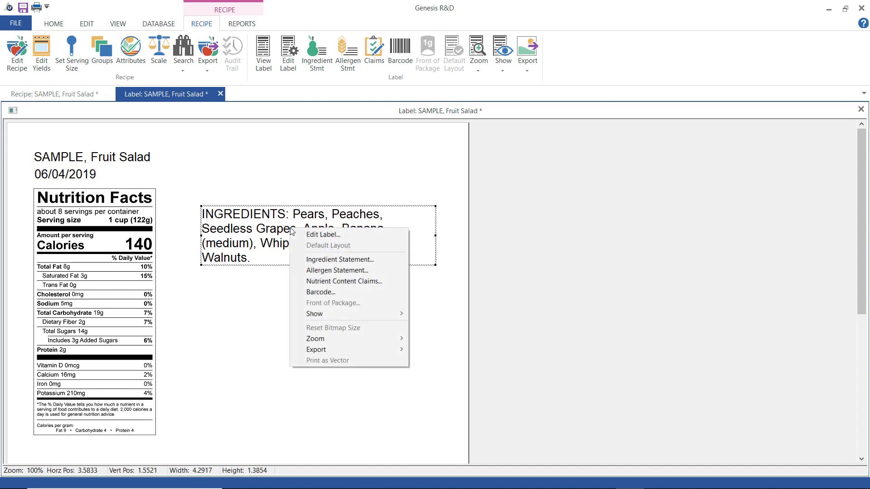
# In Label Settings, set the Ingredient Statement Font to Arial Narrow Bold, size 14.
pyautogui.click(317, 234)
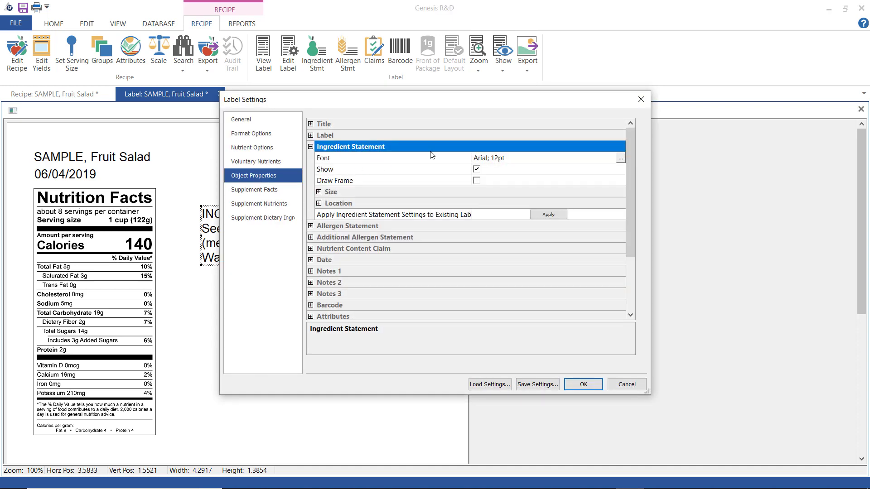
pyautogui.click(502, 159)
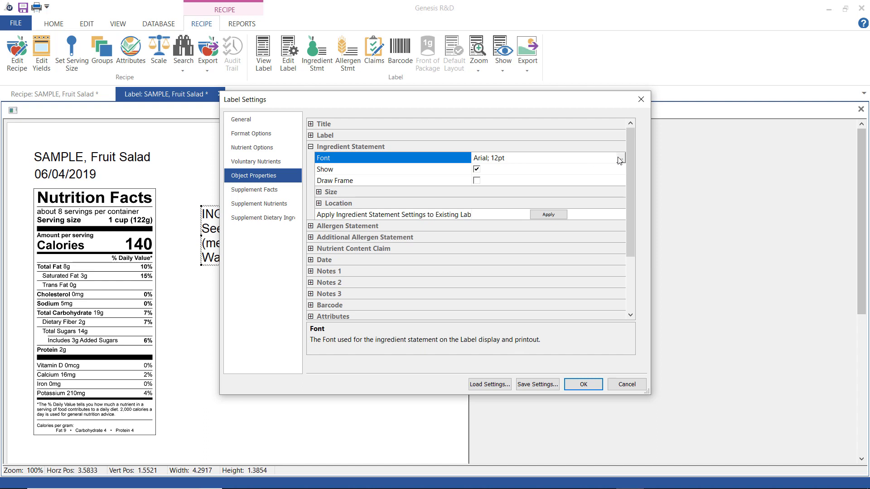
pyautogui.click(621, 158)
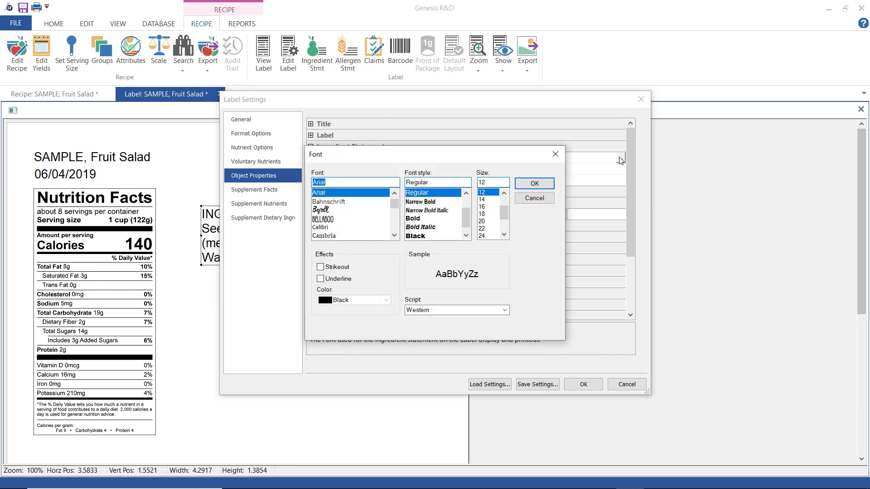
pyautogui.click(451, 202)
pyautogui.click(505, 194)
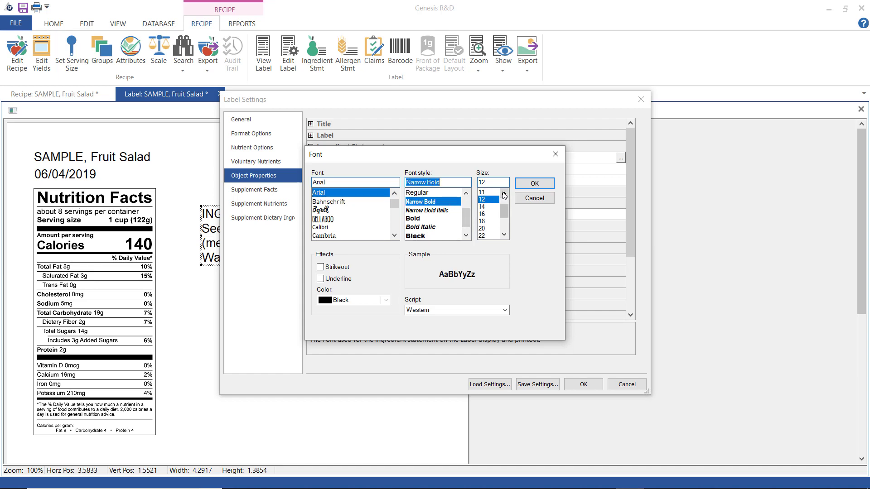
pyautogui.click(505, 194)
pyautogui.click(488, 214)
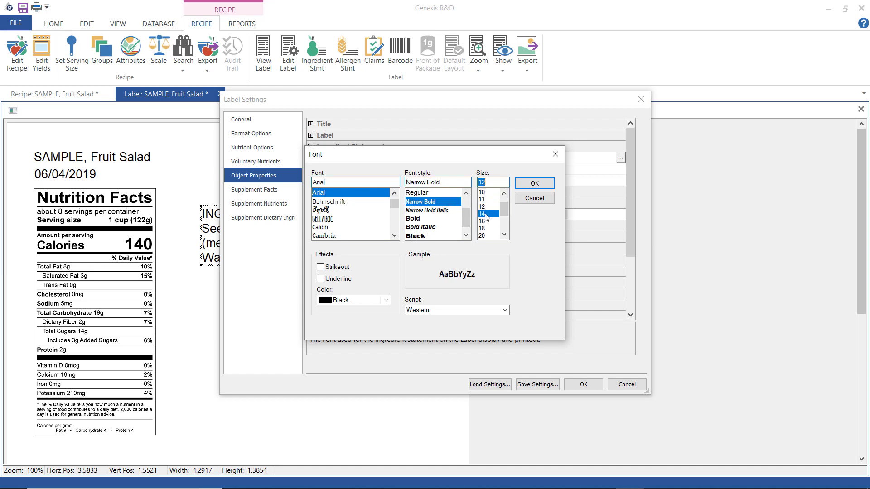
pyautogui.click(526, 185)
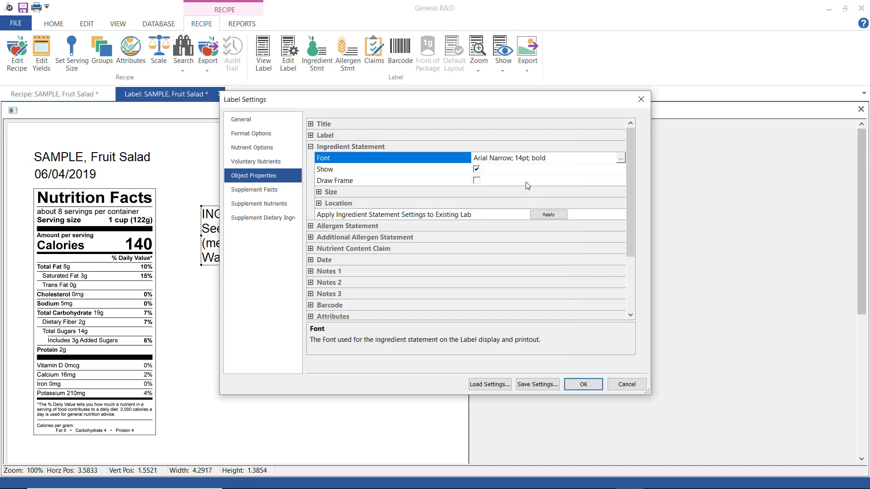
# Apply the label settings and move the bold 14pt ingredients text box lower on the label.
pyautogui.click(583, 385)
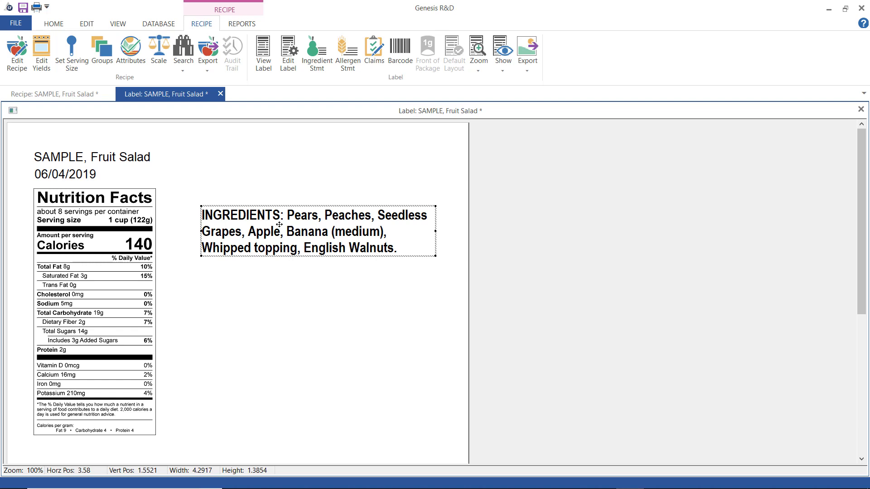
pyautogui.moveTo(279, 224); pyautogui.dragTo(244, 404)
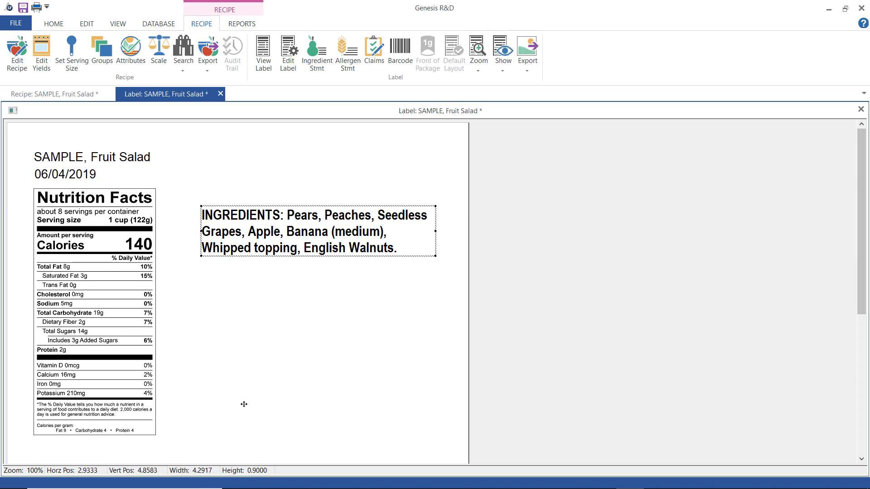